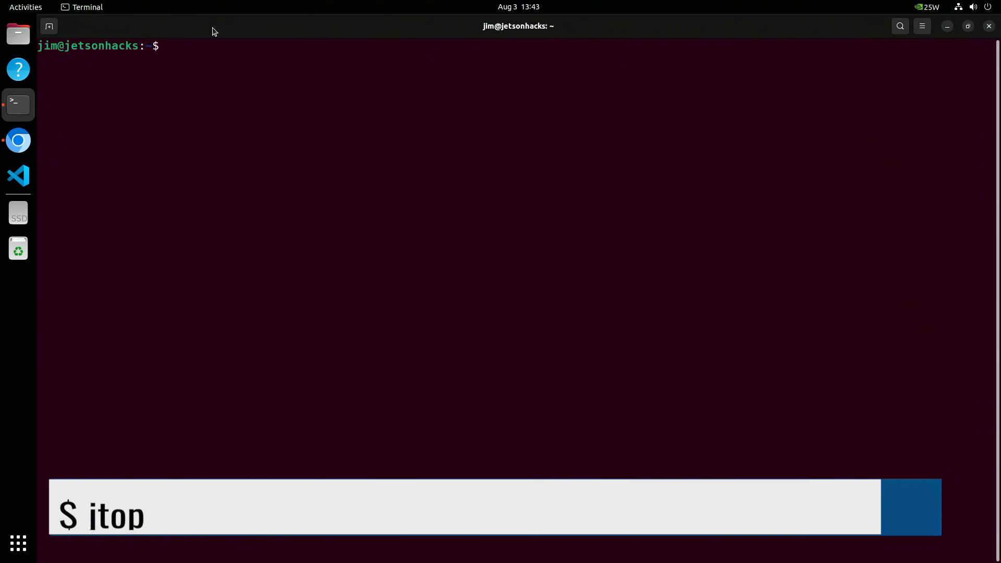
type("jtop")
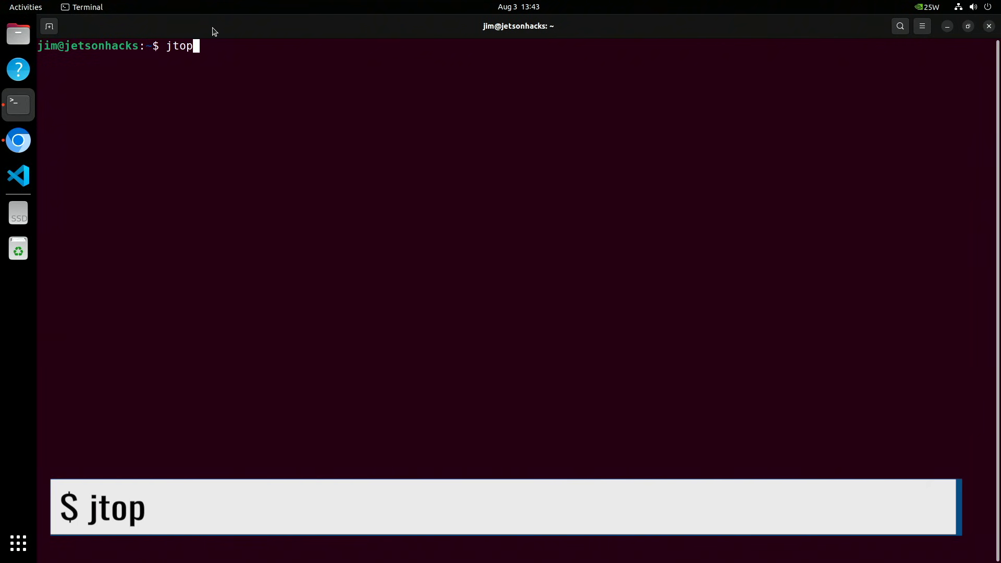
Launch jtop on the Orin Nano, which reports Jetpack as NOT DETECTED
key("Return")
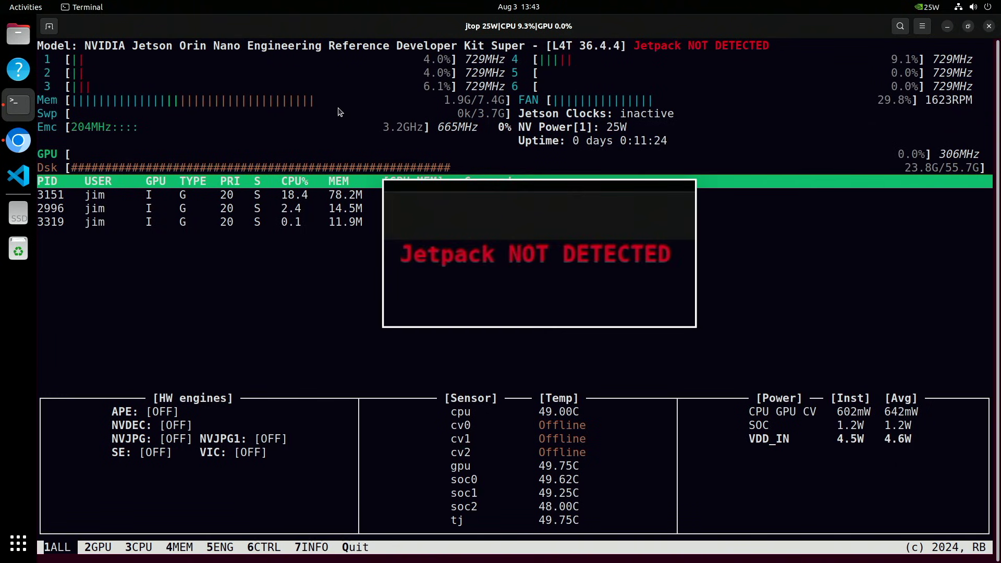
View jtop's INFO page showing Jetpack MISSING, then quit to the jetson-stats L4T 36.4.4 warning
left_click(320, 547)
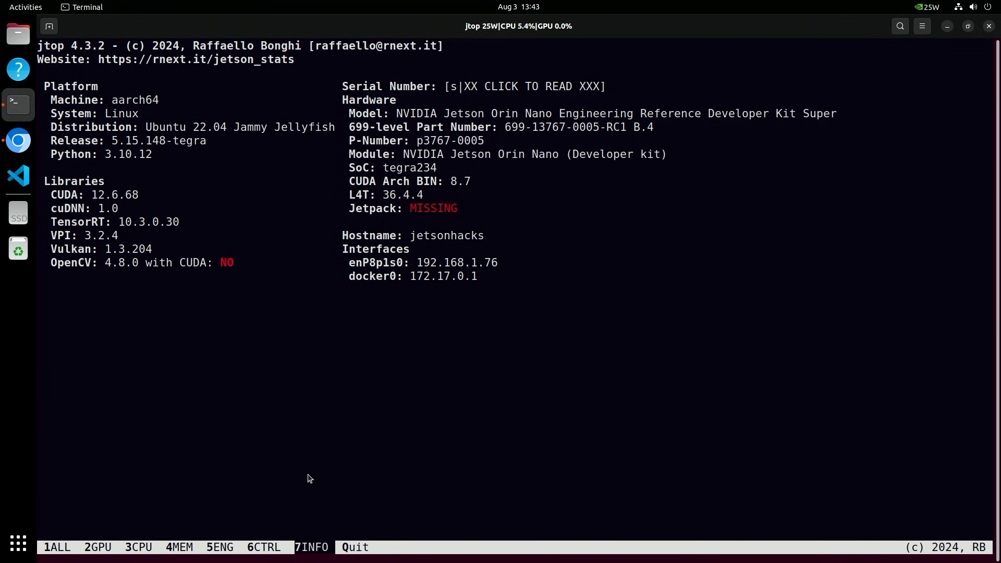
left_click(360, 546)
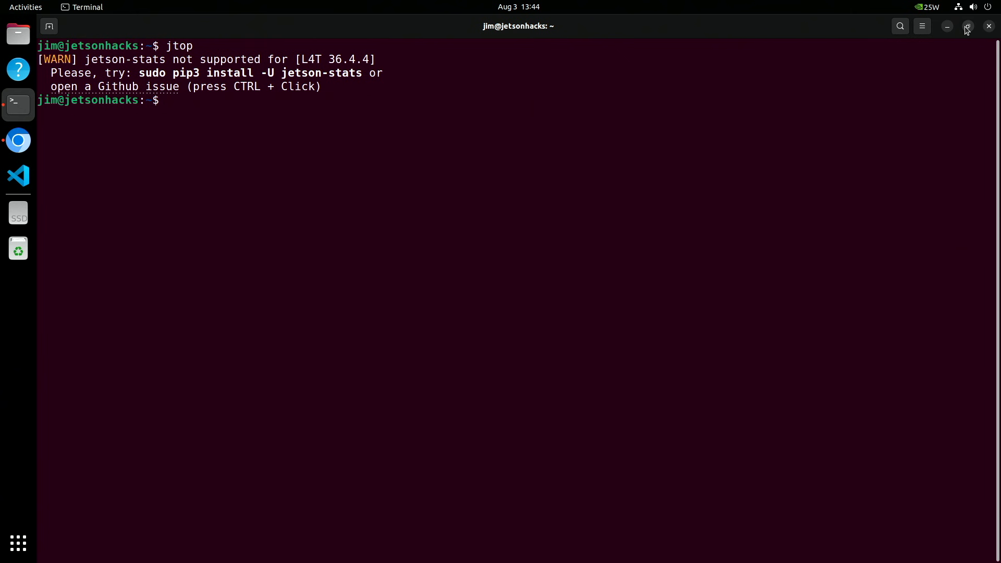
Move the terminal to the left half beside the jetson-jtop-patch README and clear it
left_click_drag(805, 20, 2, 43)
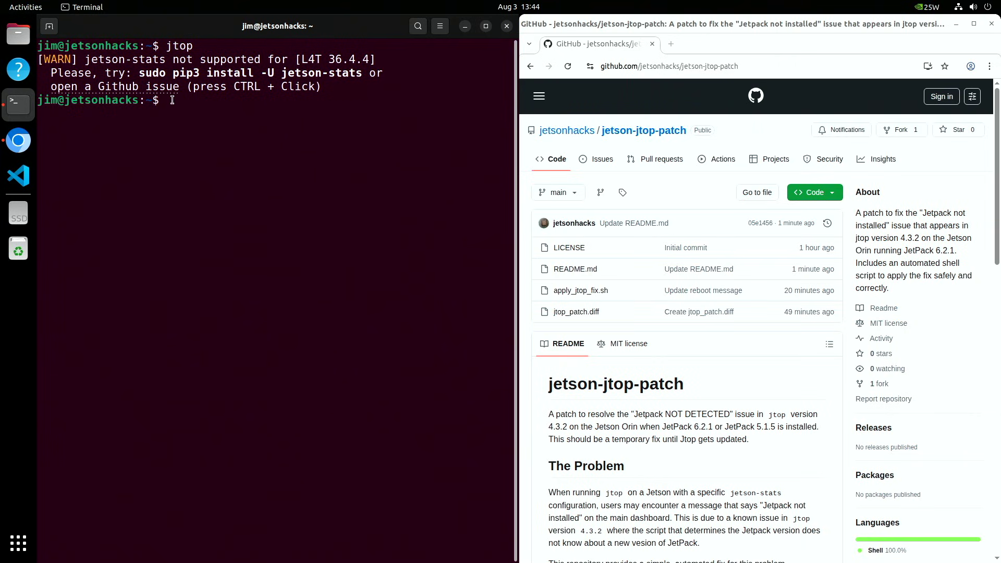
type("clear")
key("Return")
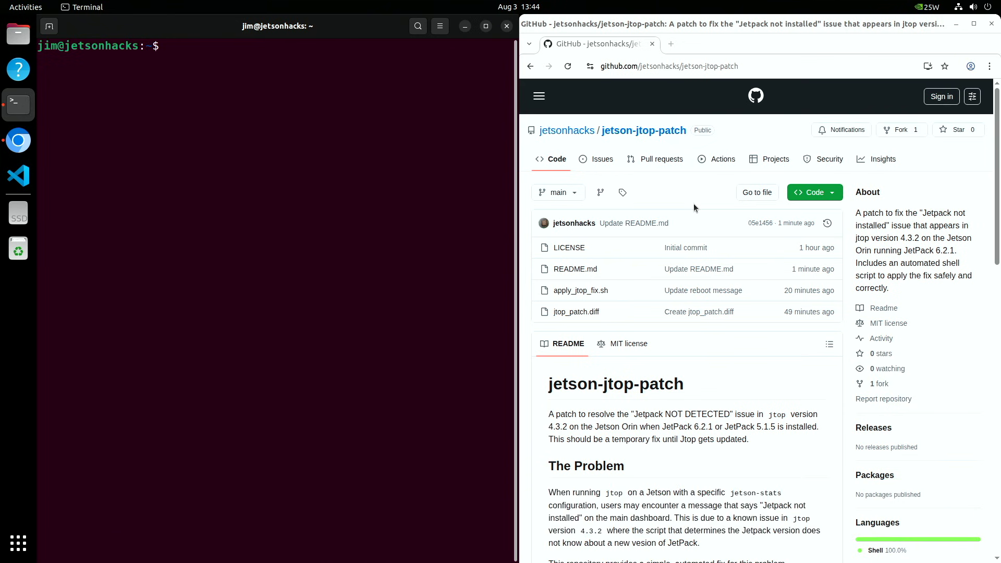
scroll(693, 207, "down", 1)
scroll(694, 208, "down", 3)
scroll(694, 207, "down", 1)
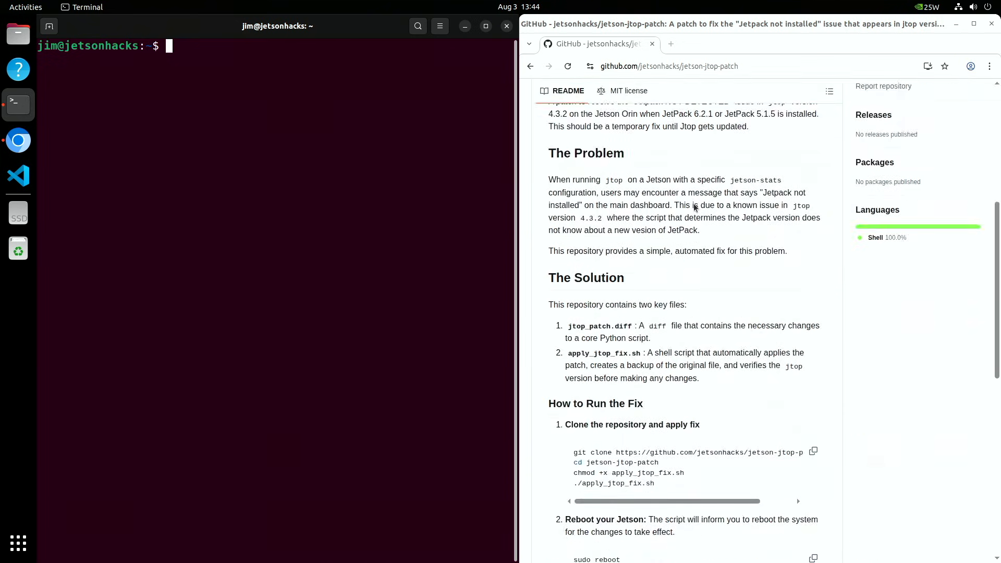
scroll(694, 208, "down", 1)
scroll(694, 207, "down", 2)
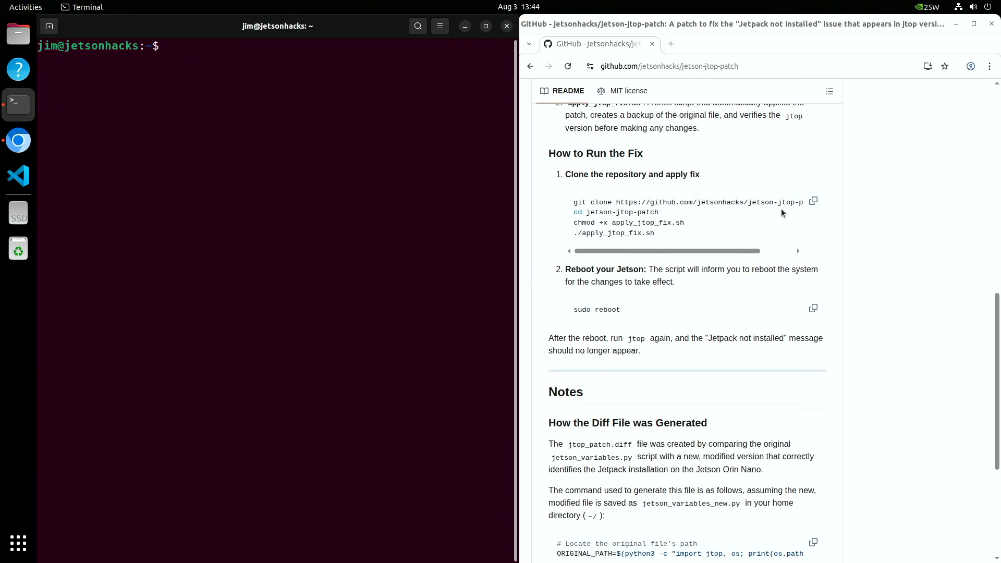
Copy, paste and run the jetson-jtop-patch clone-and-fix commands with sudo, then reopen Terminal after rebooting
left_click(815, 203)
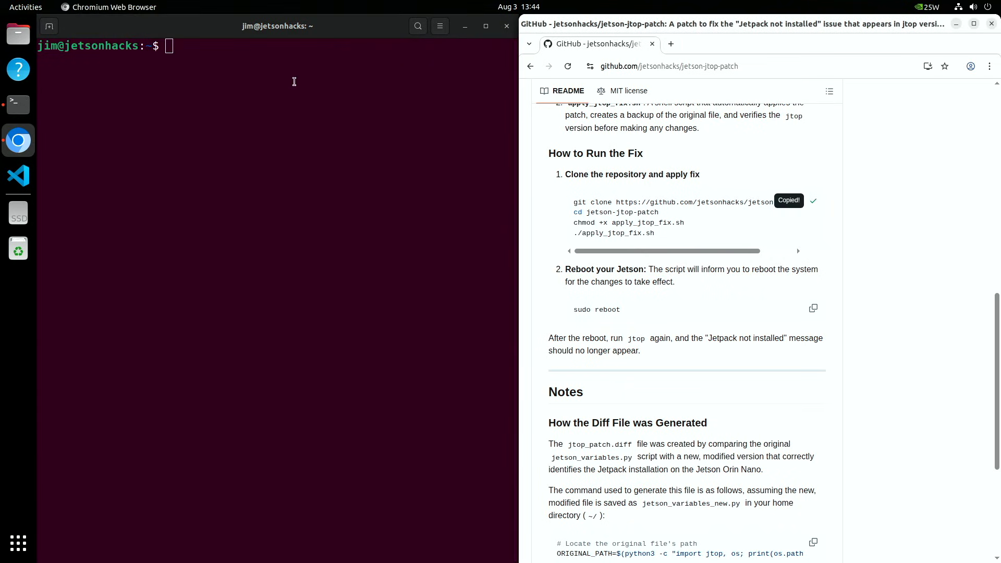
left_click(170, 46)
right_click(171, 48)
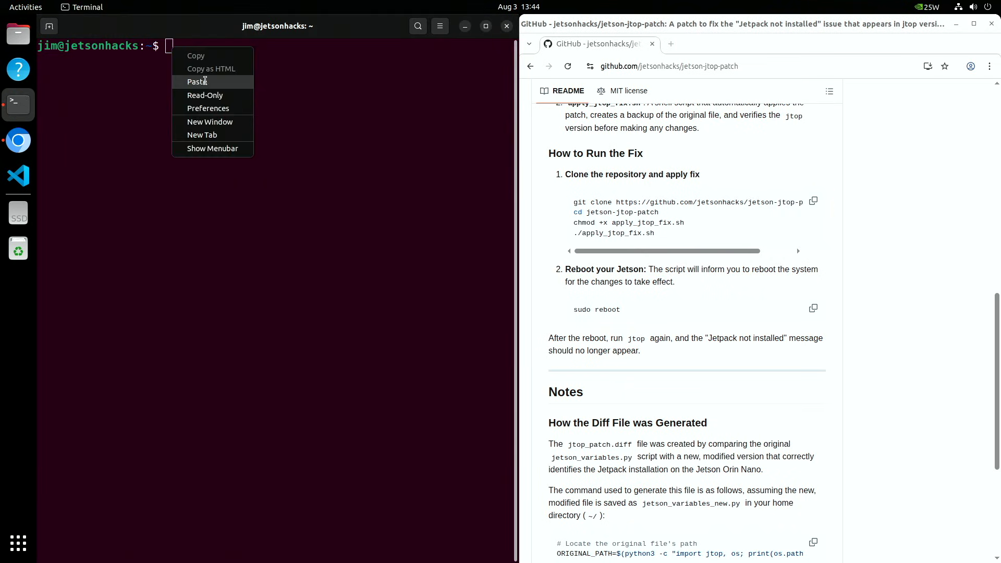
left_click(197, 81)
key("Return")
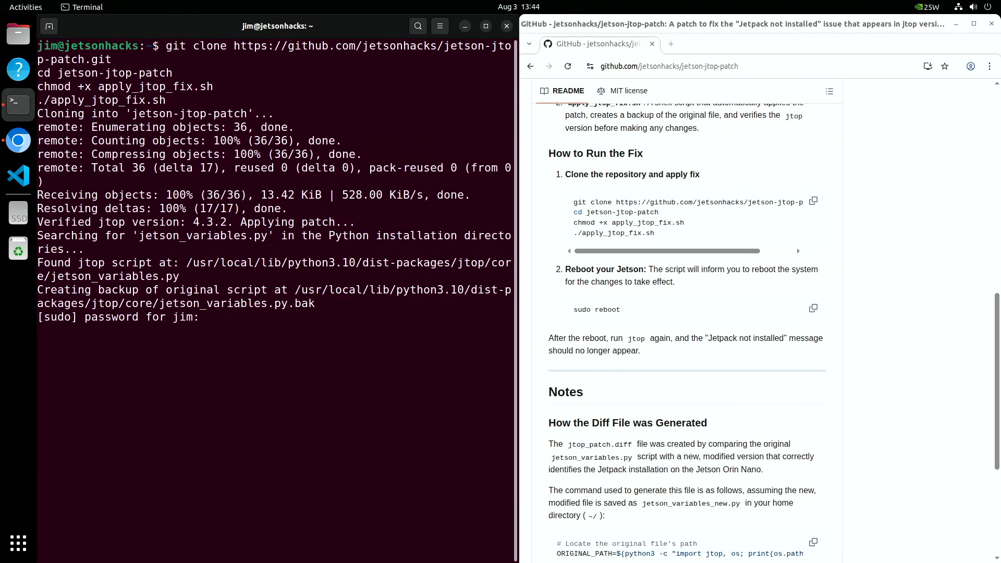
key("Return")
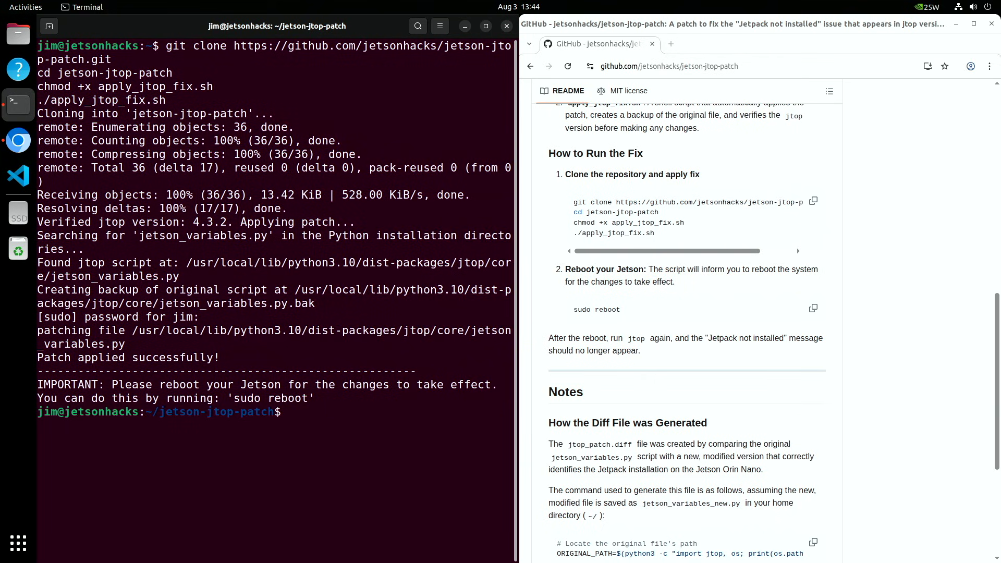
type("sudo ")
type("reboot")
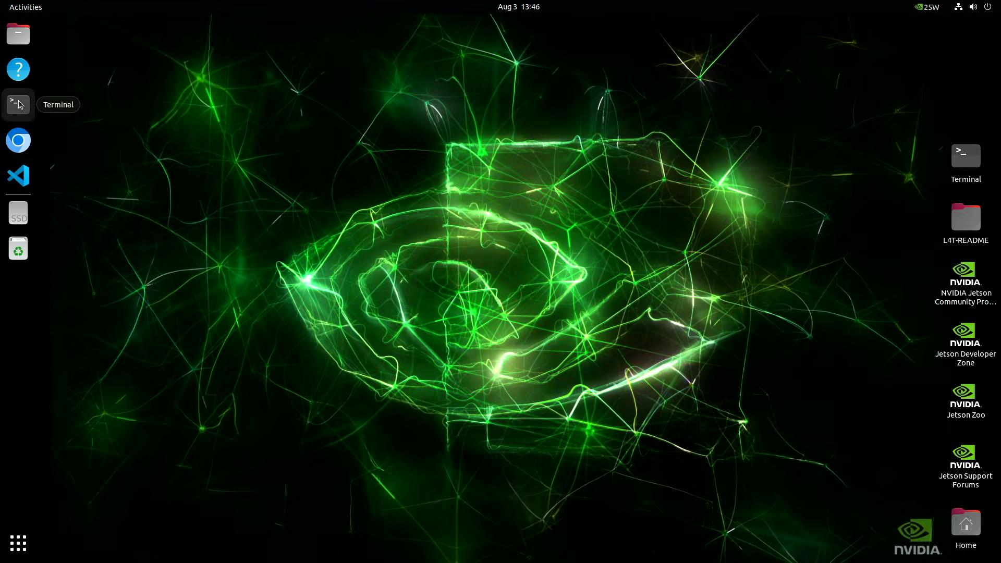
left_click(18, 100)
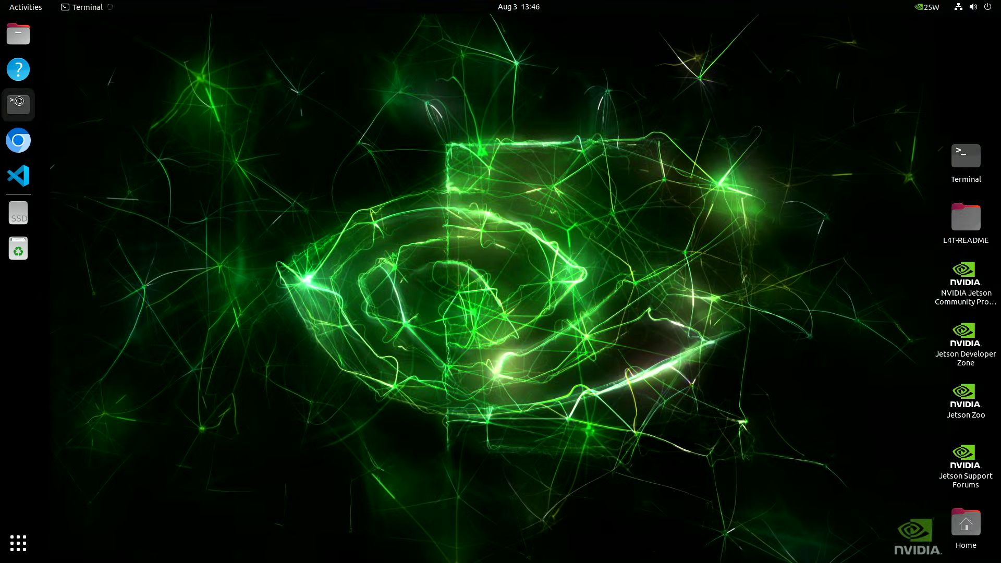
Maximize the terminal, relaunch jtop, and confirm INFO shows Jetpack 6.2.1 with L4T 36.4.4
double_click(346, 97)
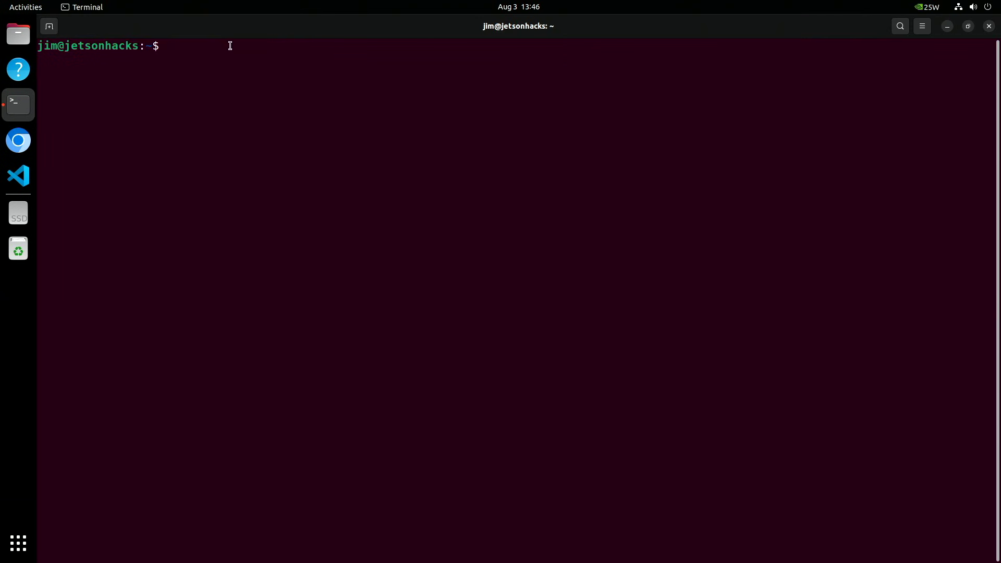
type("jtop")
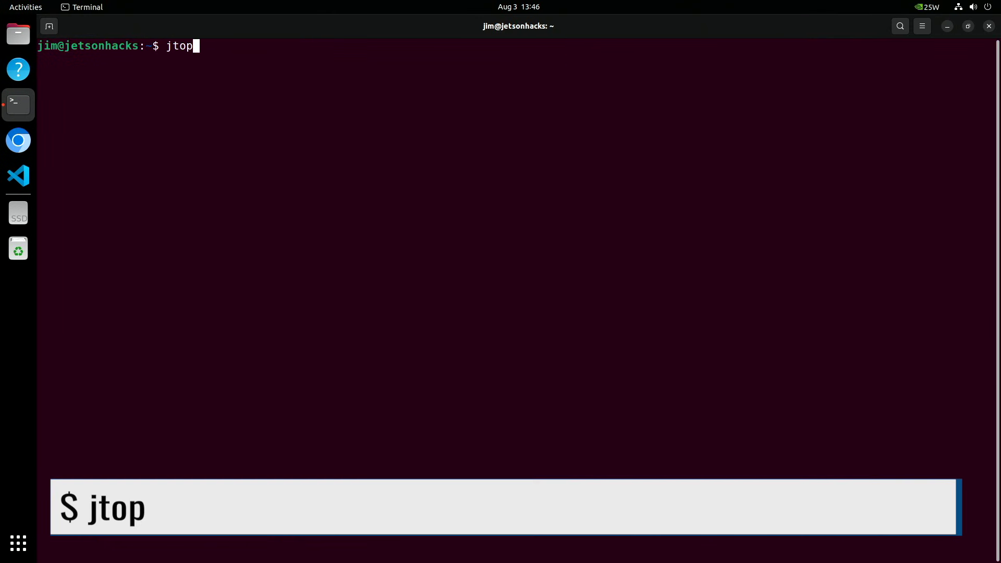
key("Return")
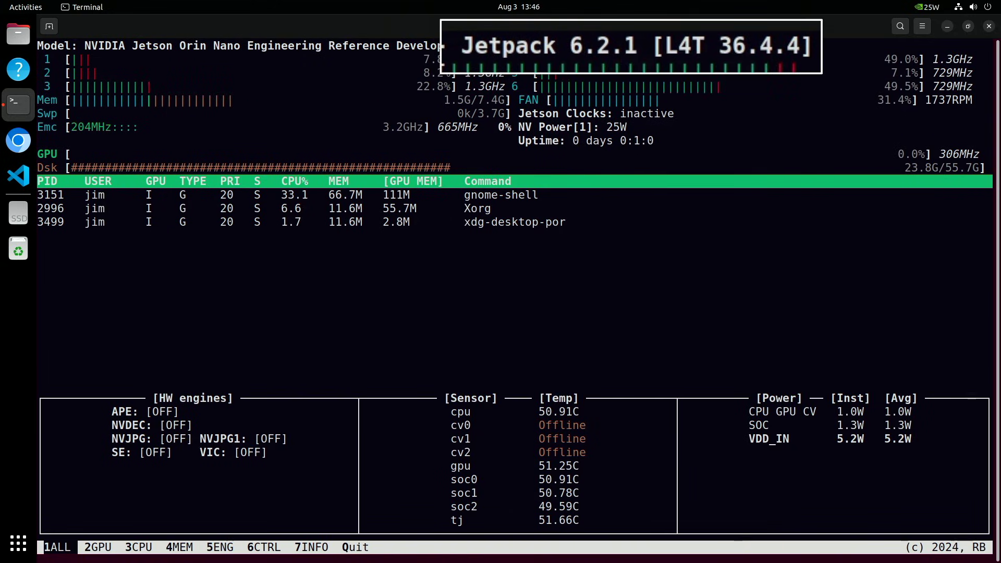
left_click(310, 548)
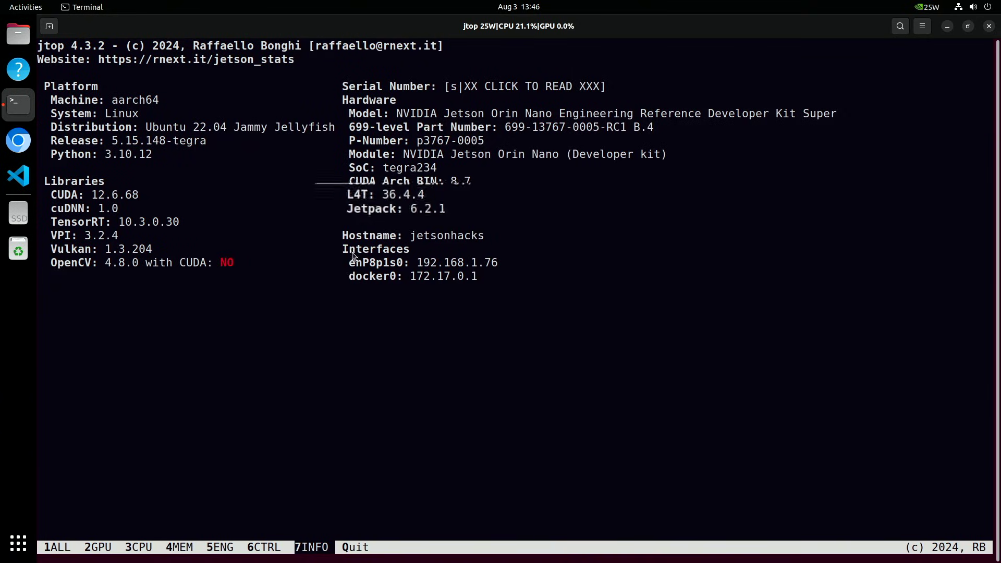